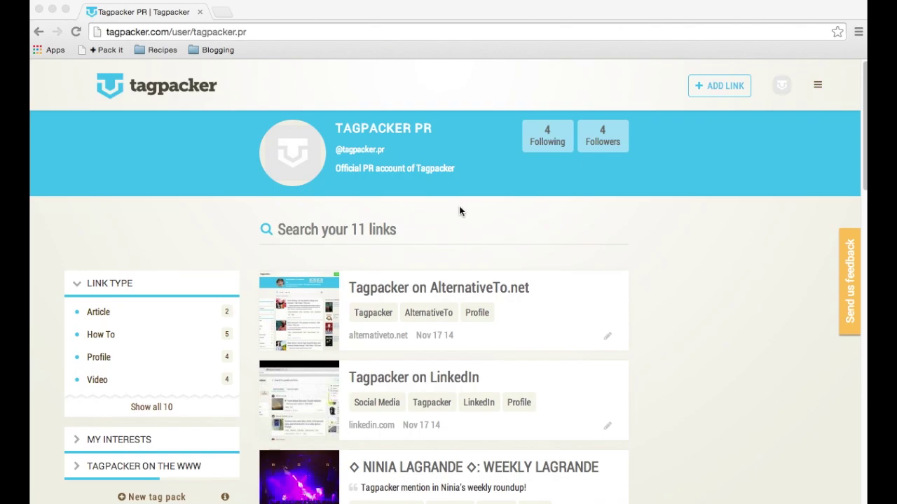
- Open Chrome's Bookmark Manager from the browser menu
click(857, 34)
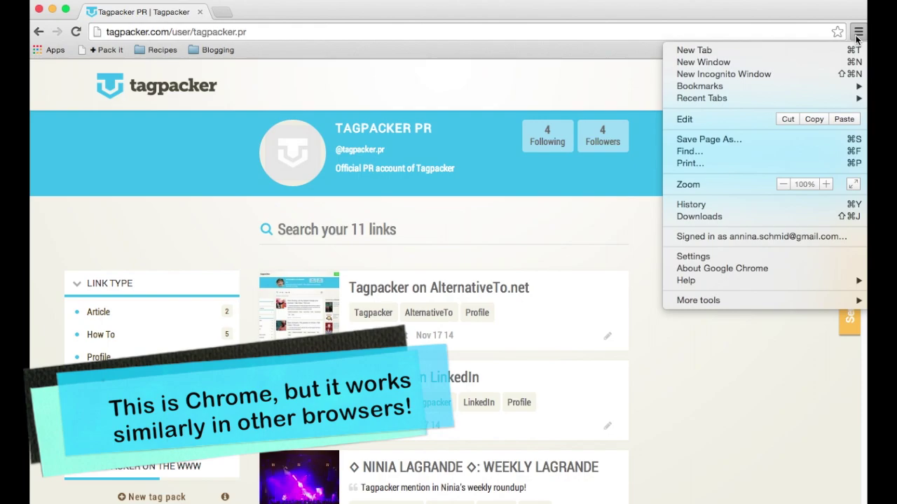
mouse_move(793, 87)
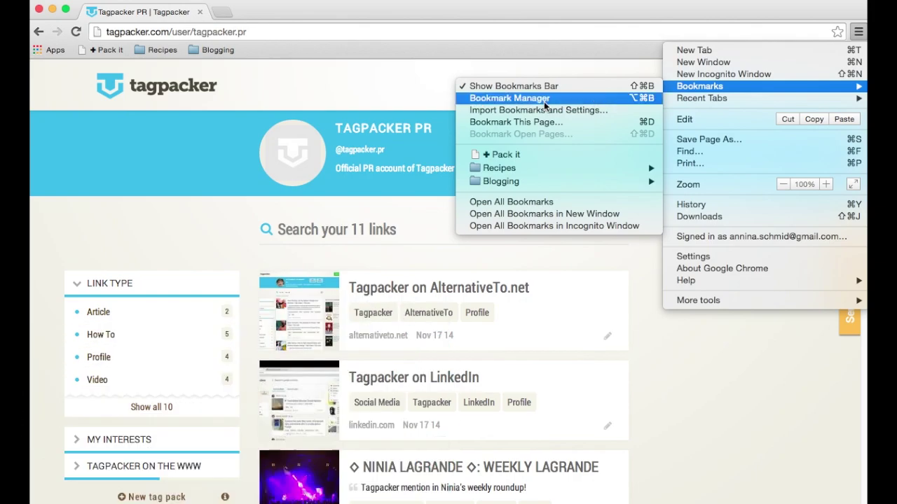
click(544, 101)
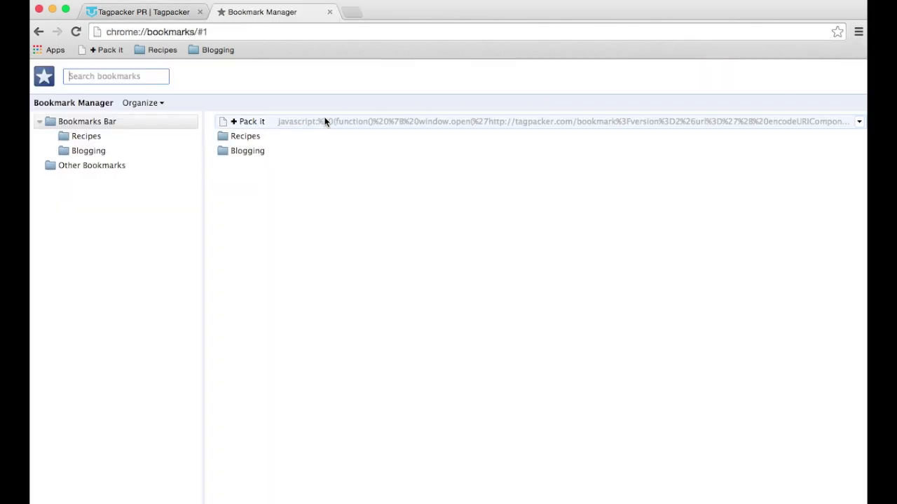
- Export the bookmarks to an HTML file named TEST_bookmarks_11_17_14 on the Desktop
click(163, 103)
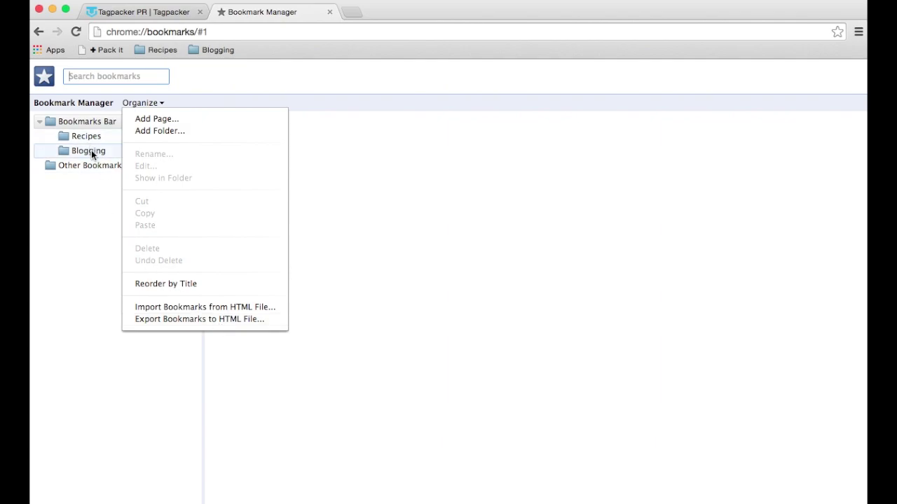
click(155, 320)
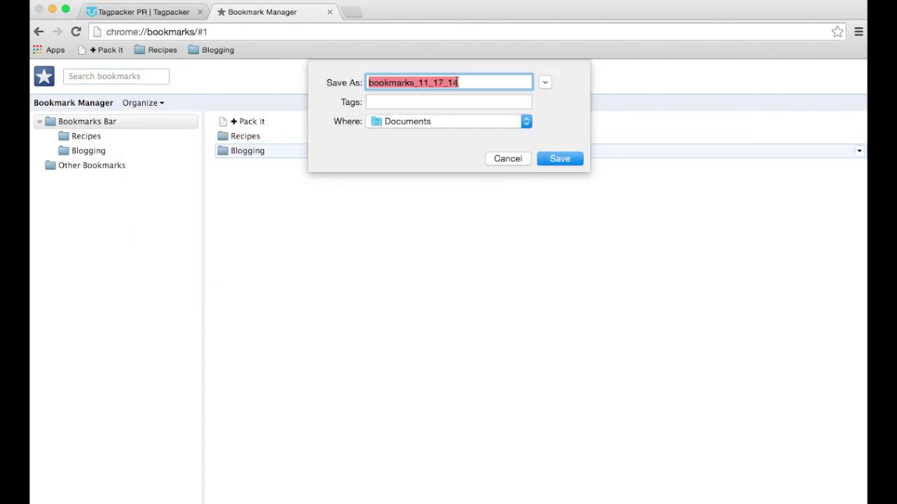
click(370, 82)
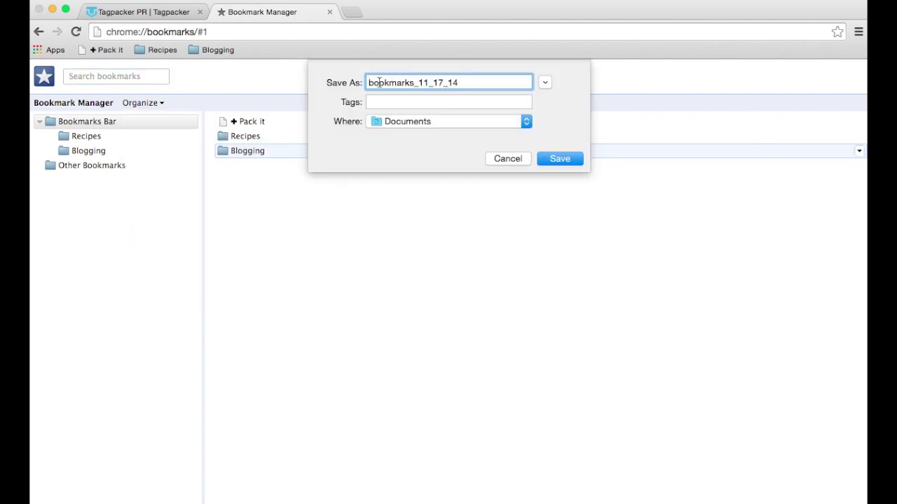
text(TEST)
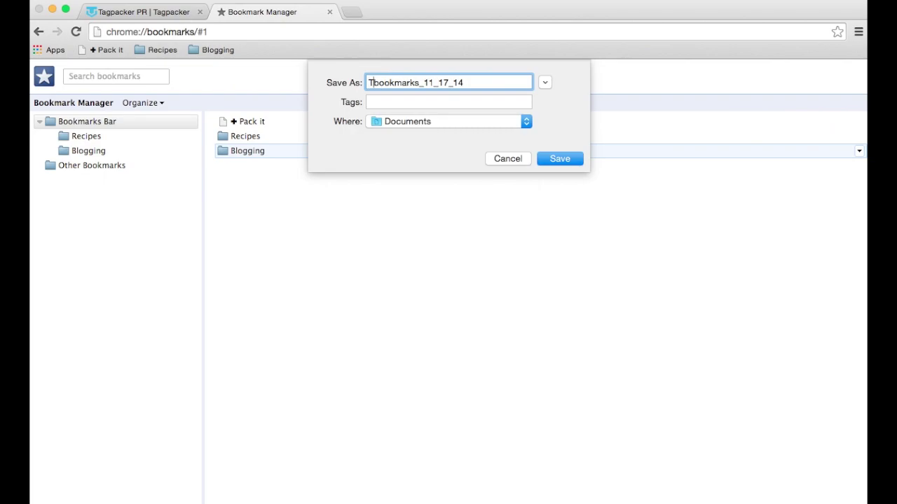
text(_)
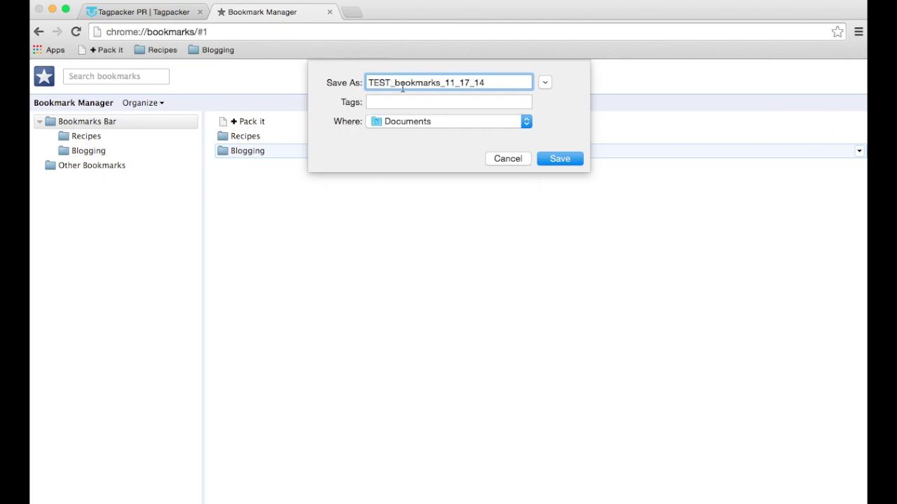
click(427, 121)
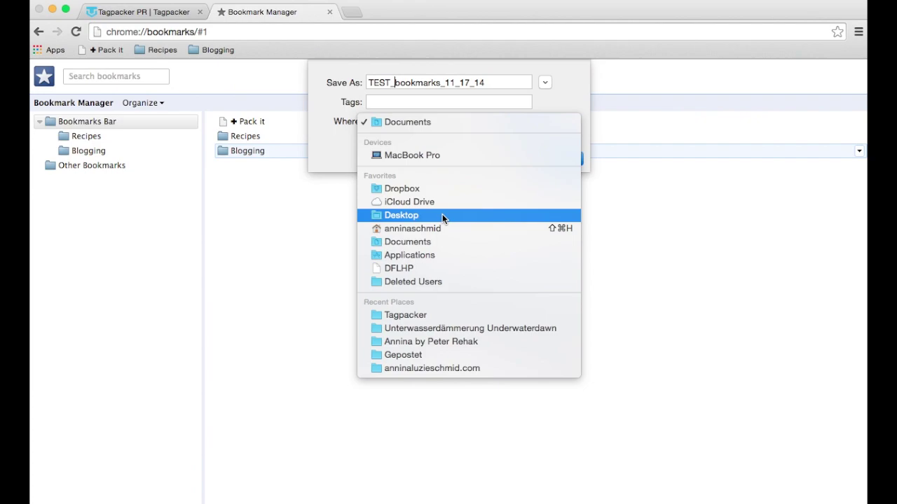
click(415, 216)
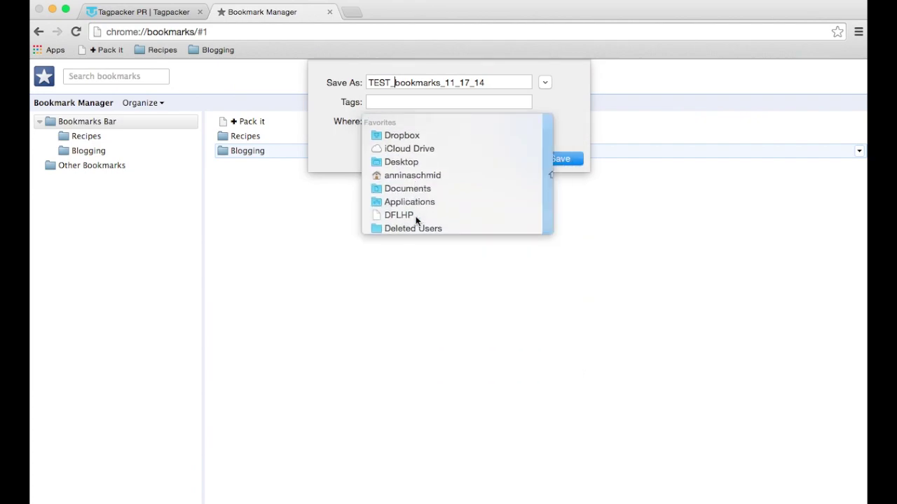
click(554, 160)
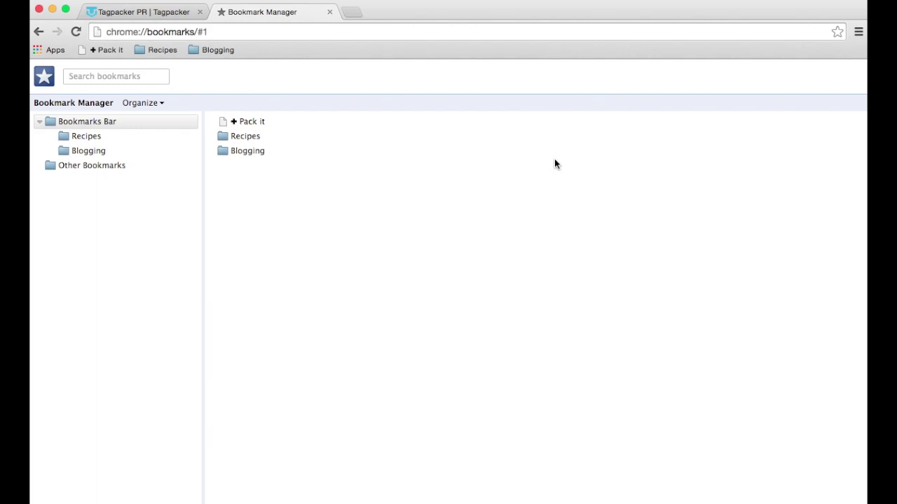
- Upload the TEST_bookmarks HTML file from the Desktop into the Tagpacker profile, importing 9 links
click(178, 11)
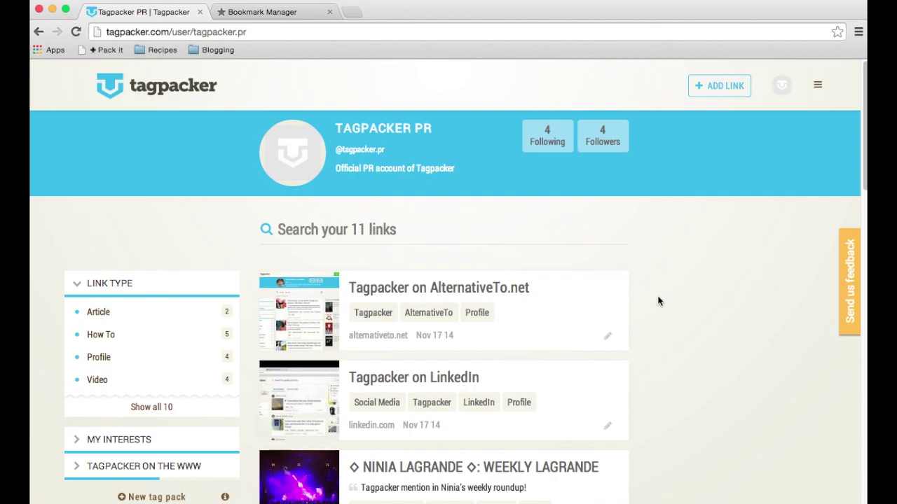
click(818, 87)
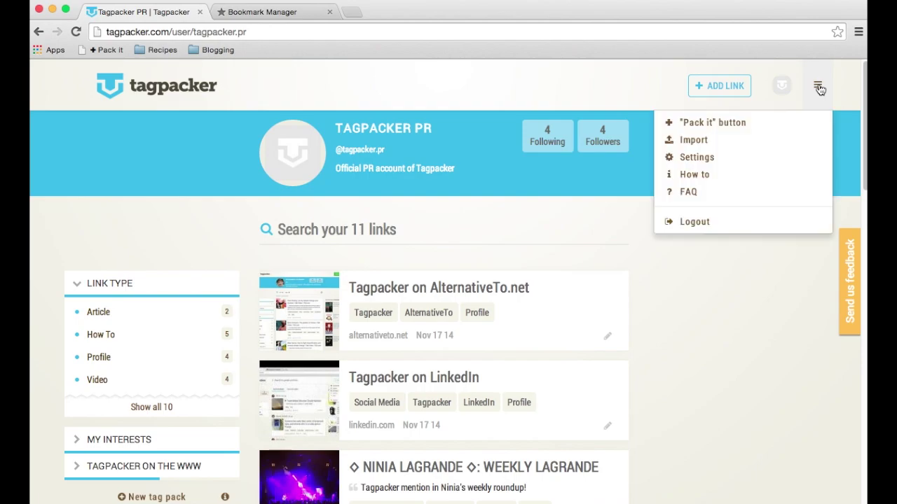
click(698, 141)
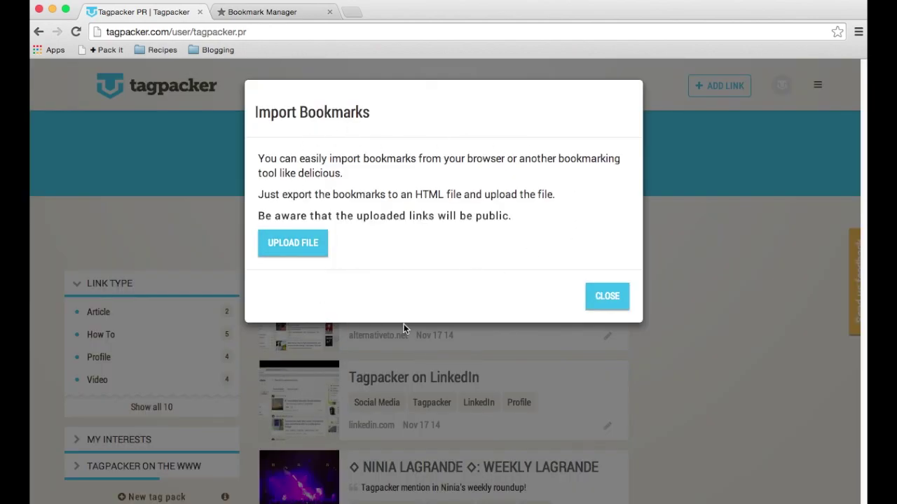
click(298, 251)
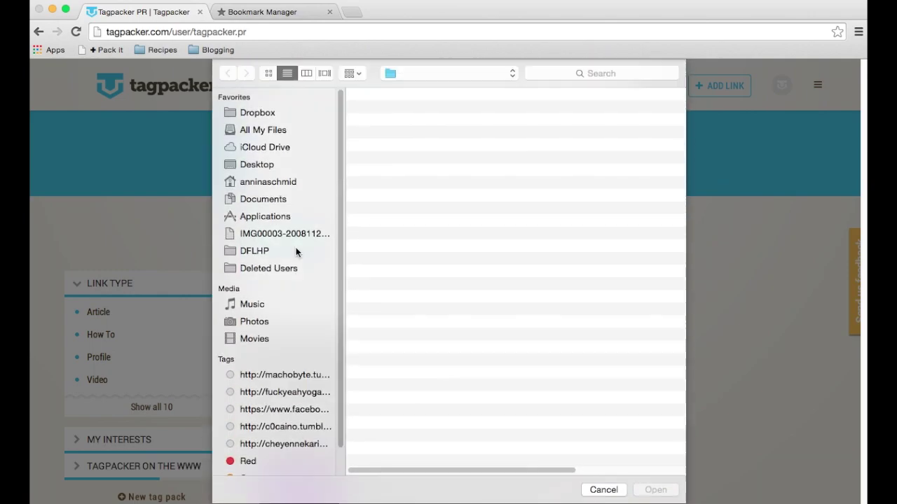
click(407, 174)
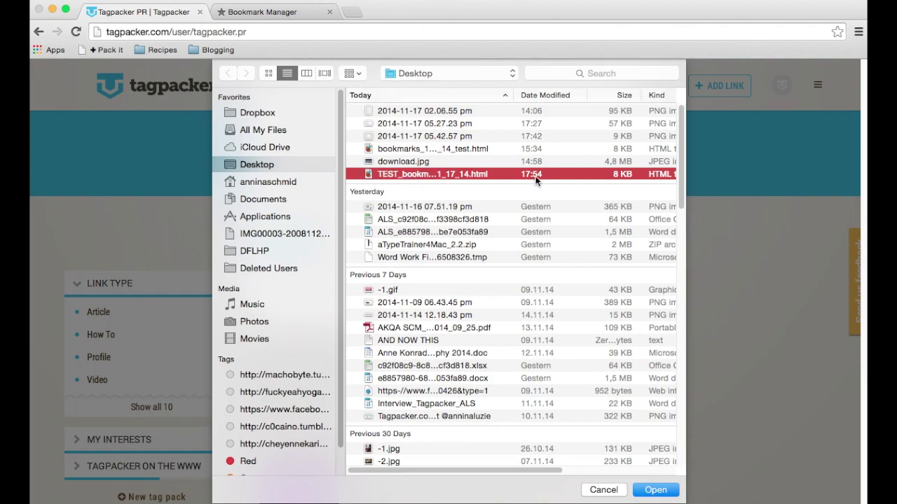
click(646, 493)
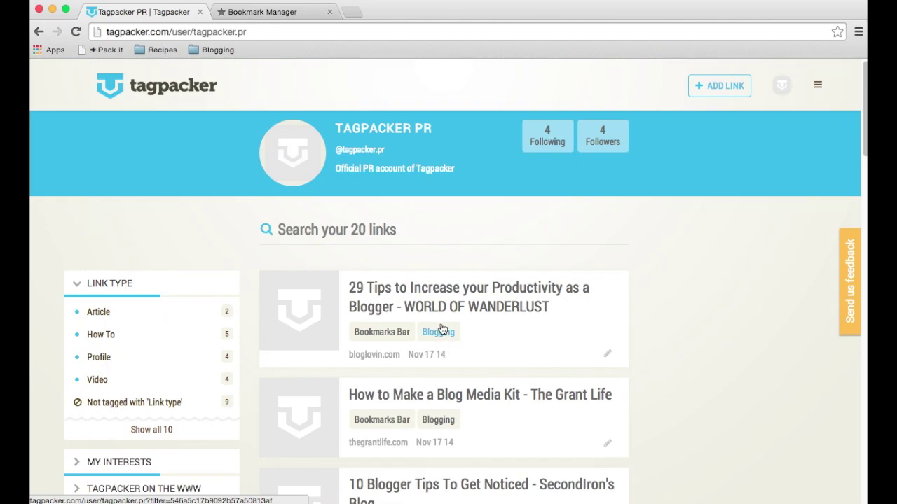
- Scroll up and down through the imported links and their Other Tags list
scroll(456, 308, down, 10)
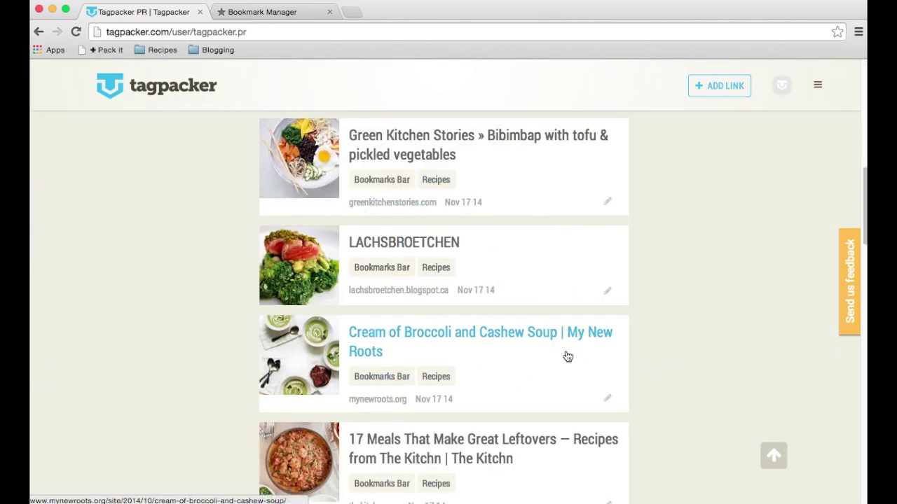
scroll(566, 356, up, 10)
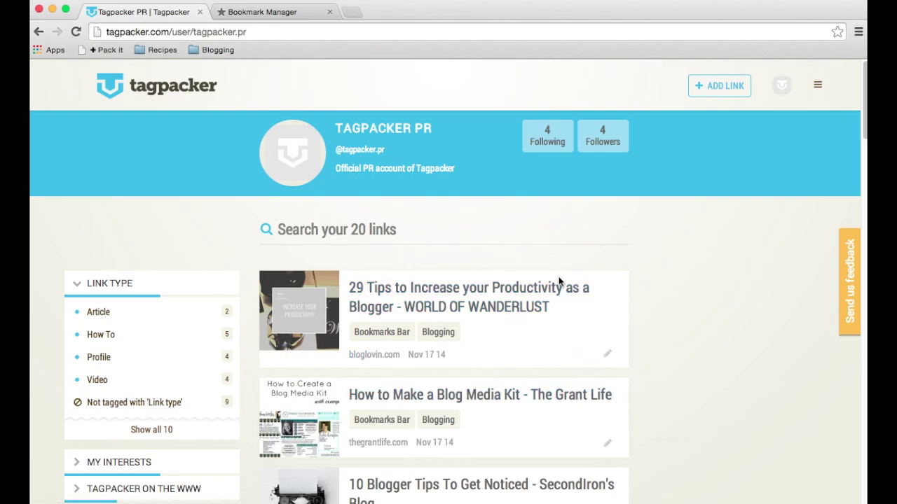
scroll(641, 318, down, 10)
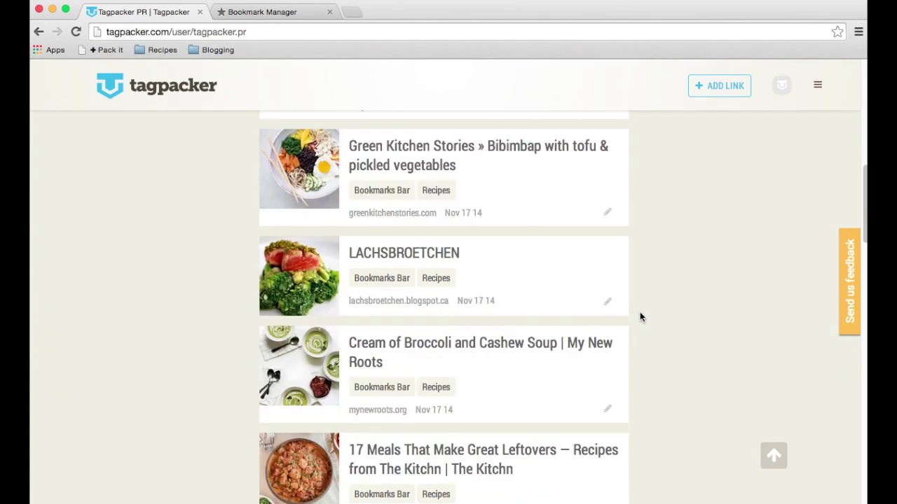
scroll(639, 317, up, 10)
scroll(50, 385, down, 5)
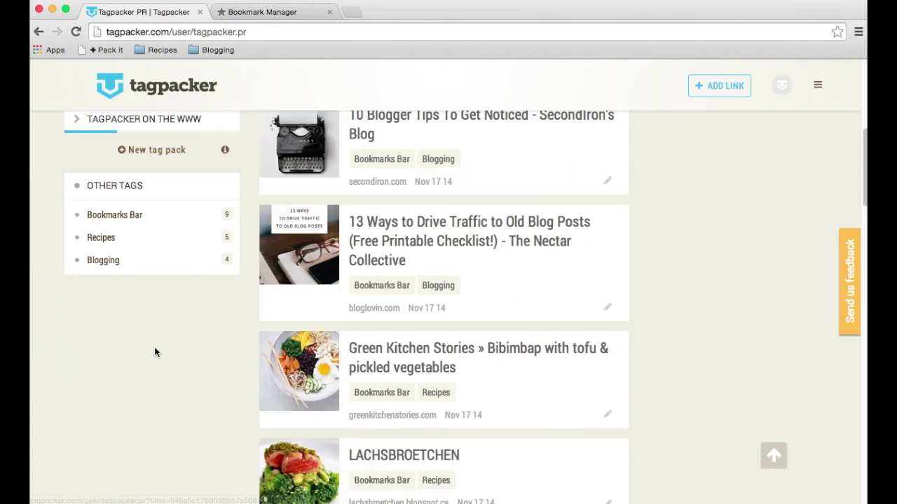
- Filter to the Recipes links and rename the Recipes tag to Recipe
click(93, 238)
scroll(684, 309, down, 3)
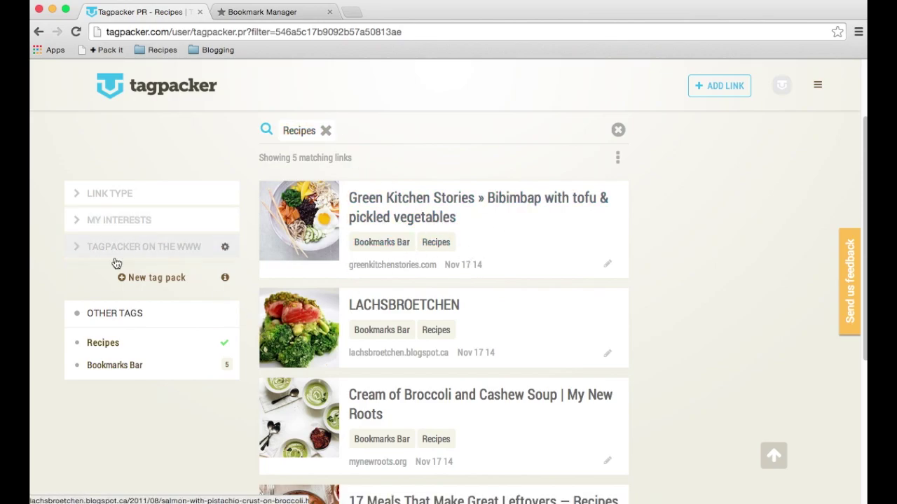
click(77, 350)
click(98, 369)
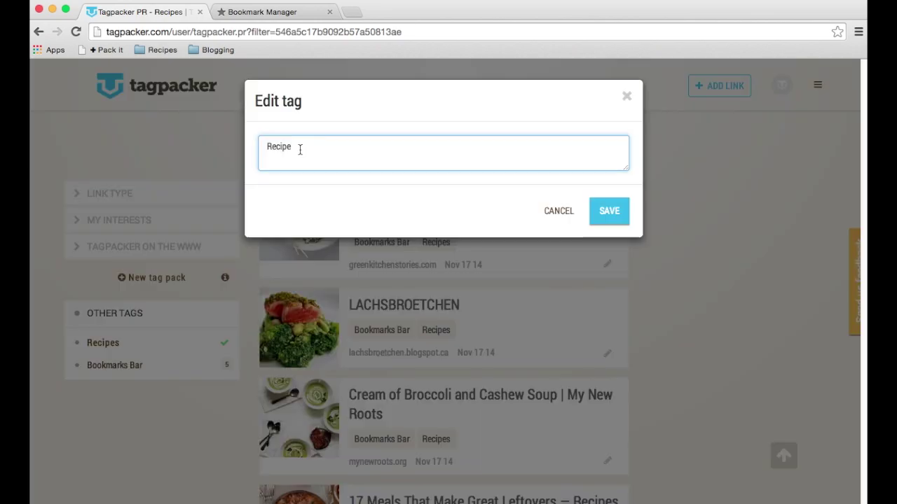
click(606, 211)
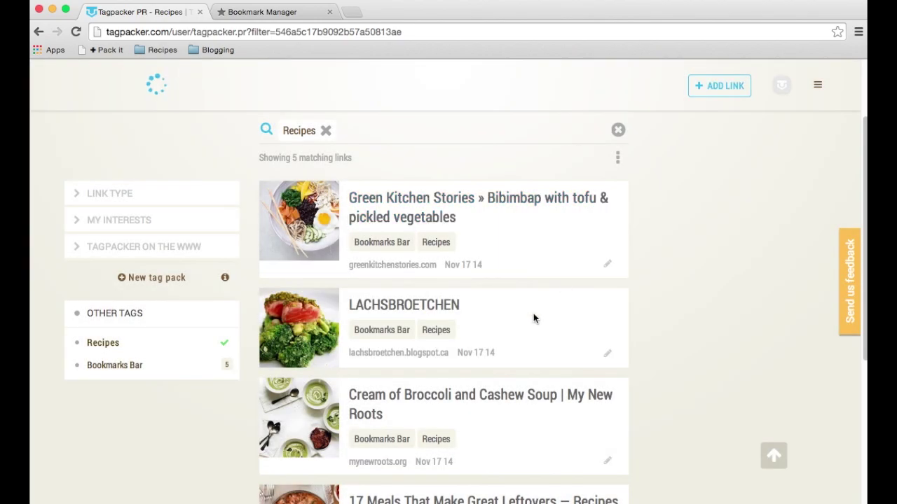
- Move the Recipe tag into the LINK TYPE tag pack
click(76, 342)
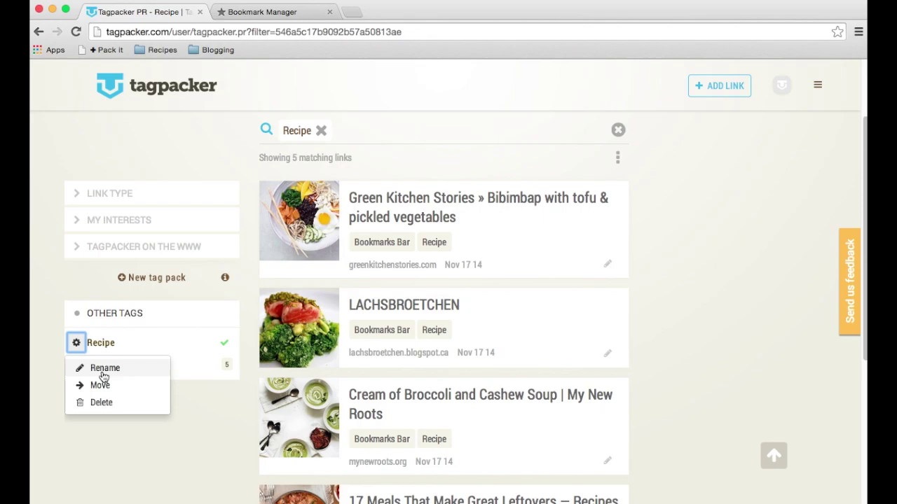
click(100, 386)
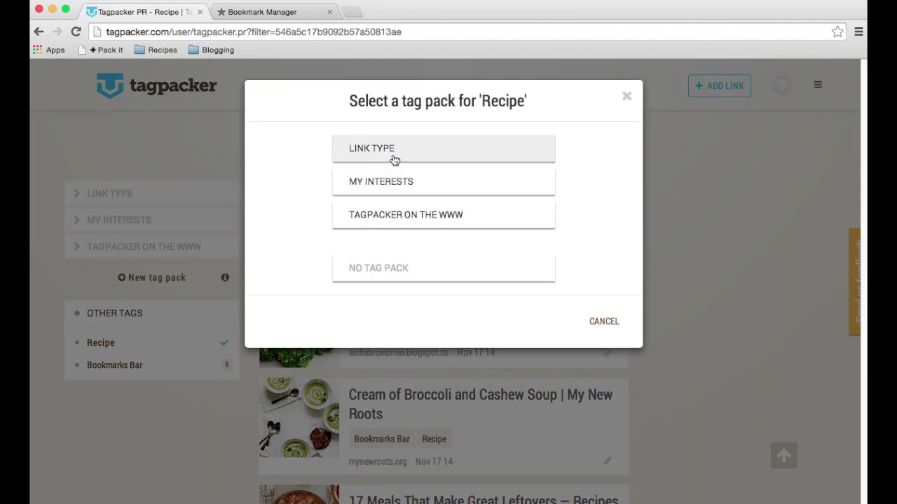
click(362, 151)
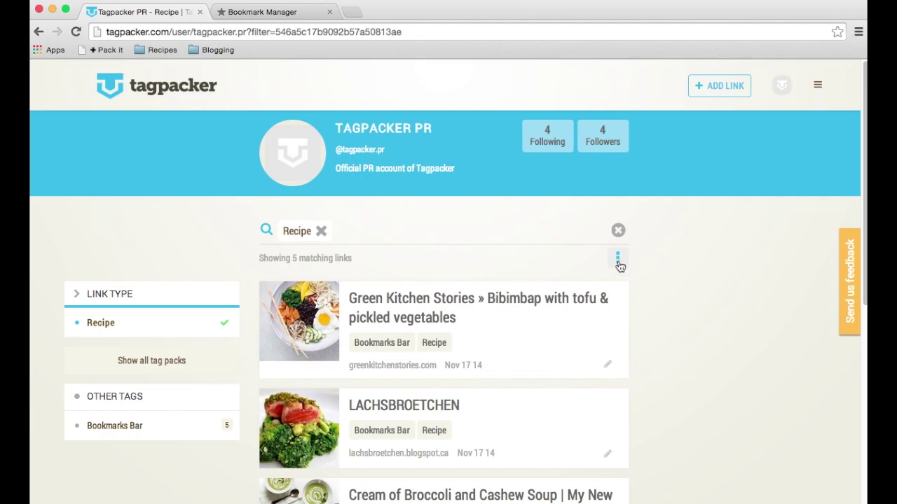
- Show the bulk actions for the 5 links filtered by Recipe
click(618, 261)
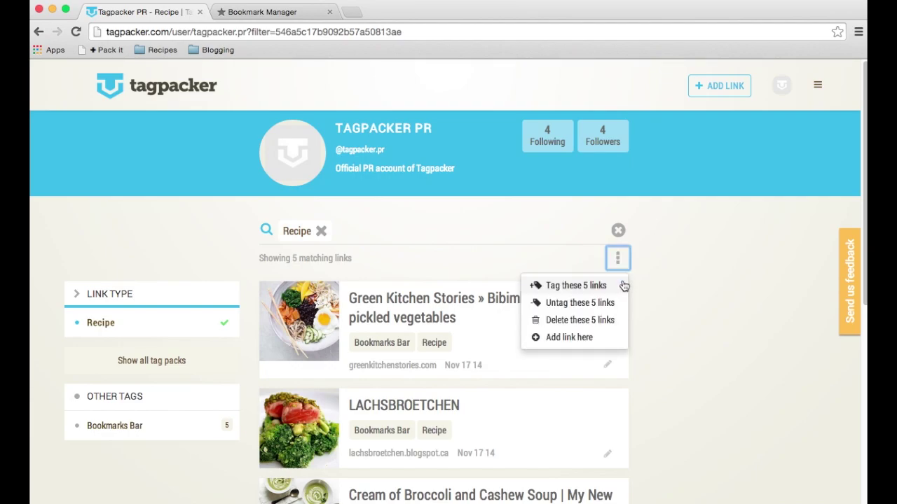